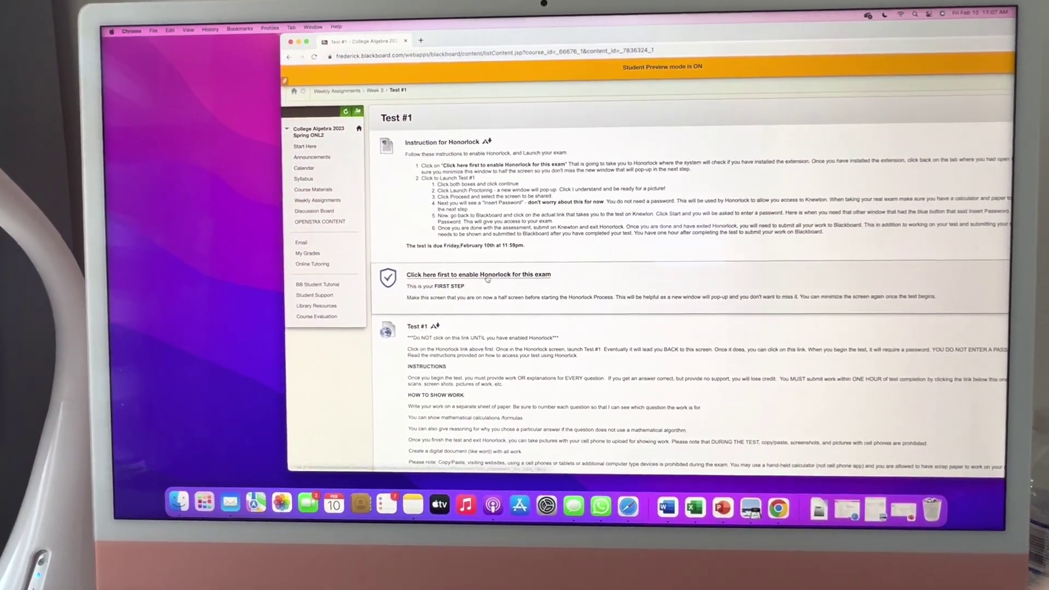
Follow the 'Click here first to enable Honorlock for this exam' link on the Test #1 page
click(487, 275)
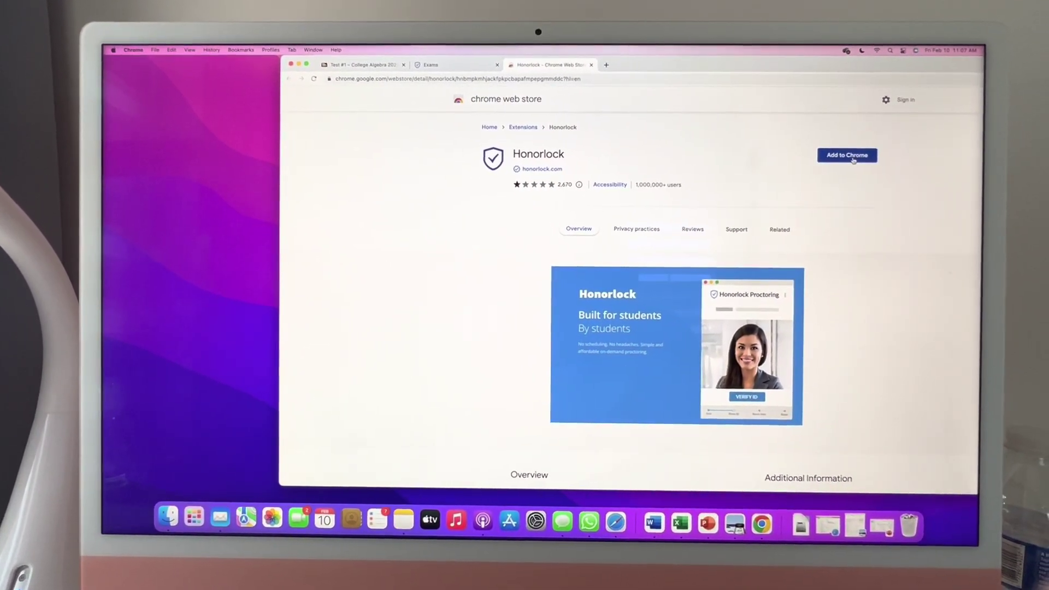
Add the Honorlock extension to Chrome, granting its permissions, and head back toward the Exams page
click(854, 159)
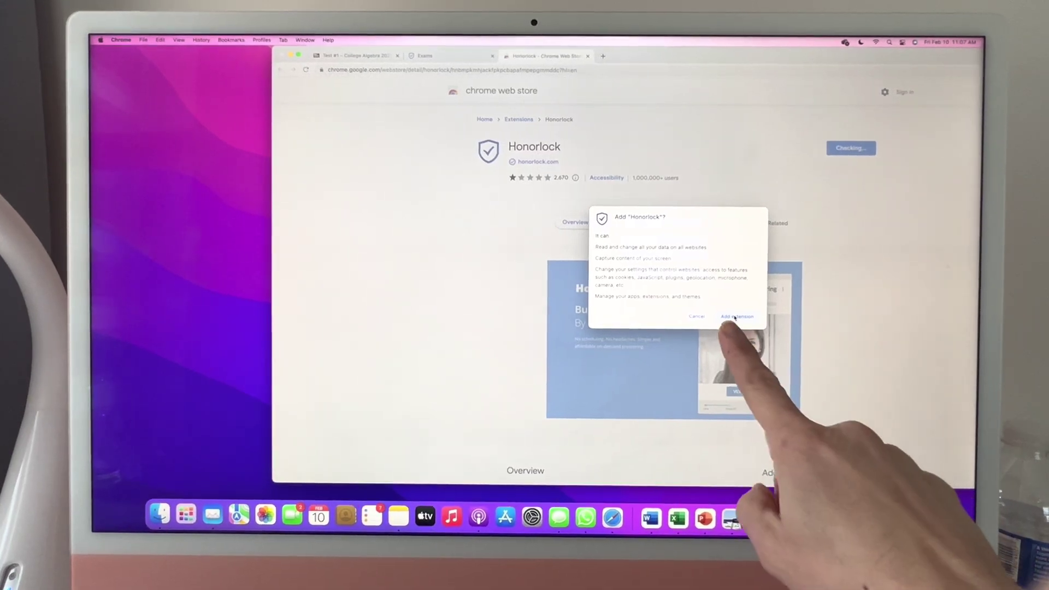
click(742, 323)
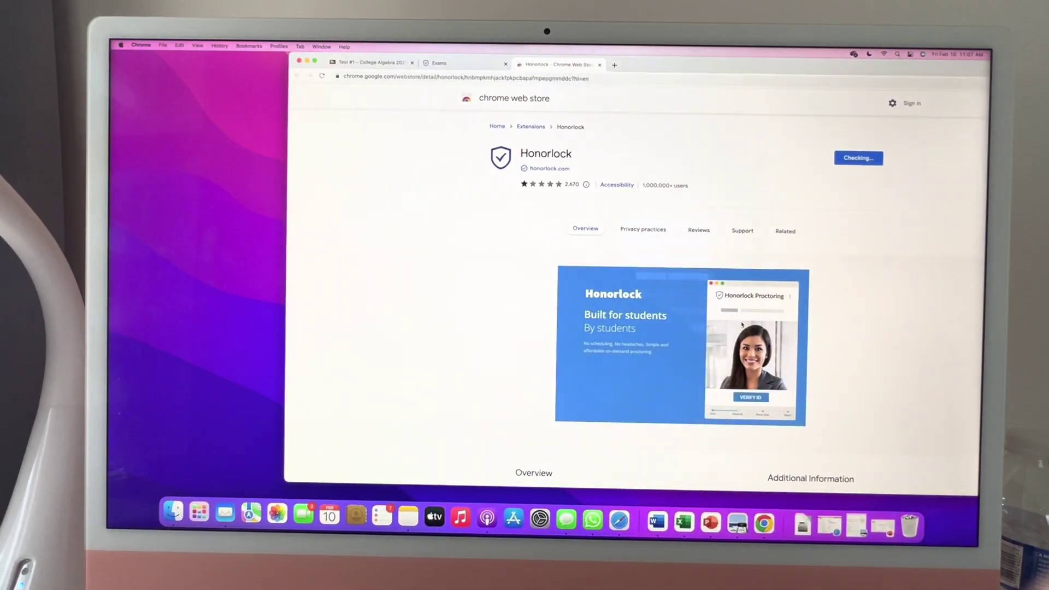
click(789, 232)
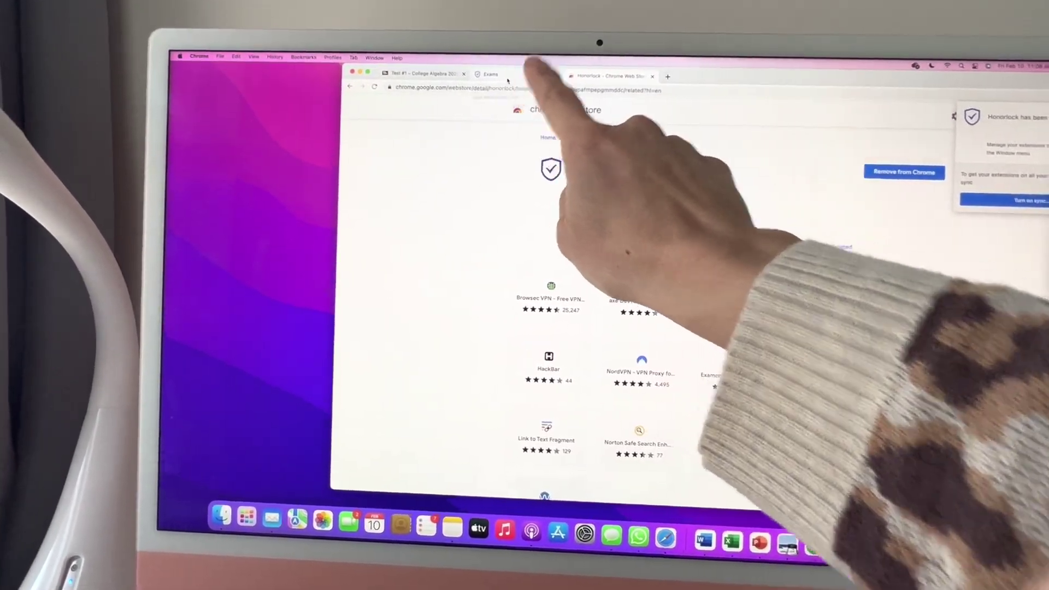
Launch Test #1 from the Honorlock exams page and accept the Terms of Service and data collection agreement
click(510, 75)
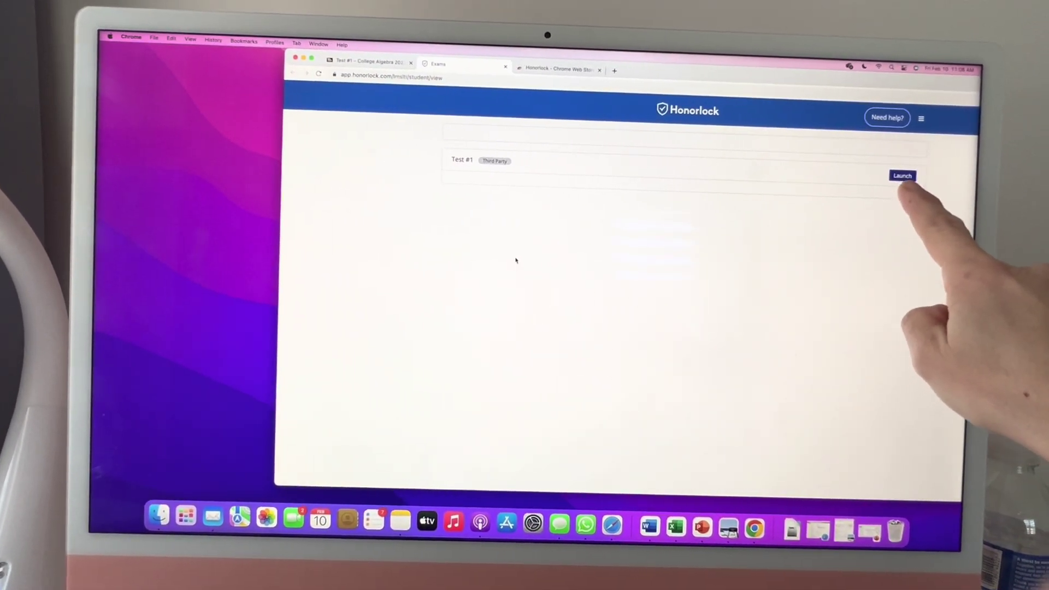
click(915, 183)
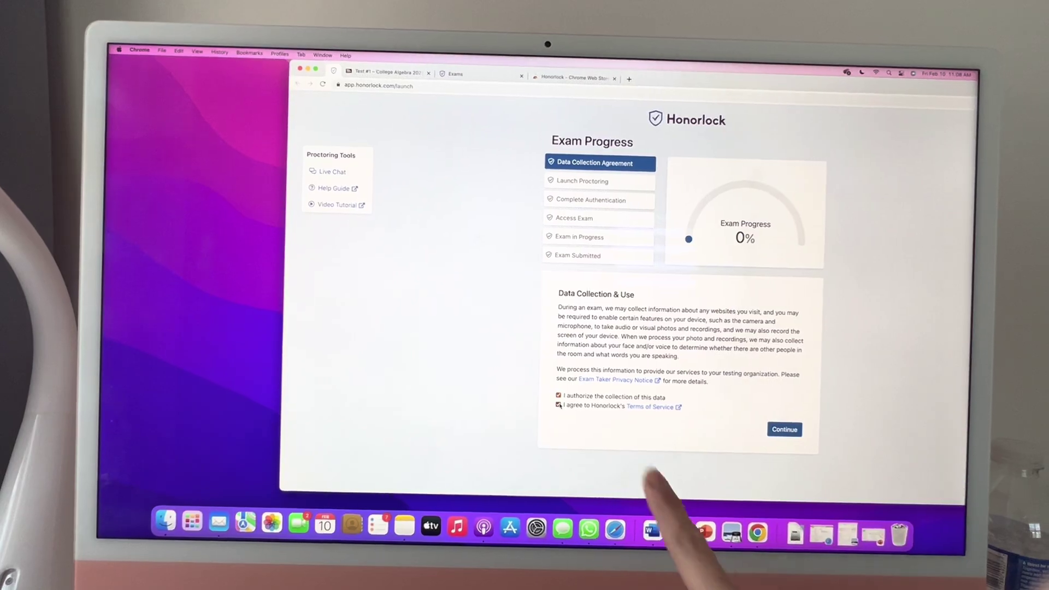
click(568, 406)
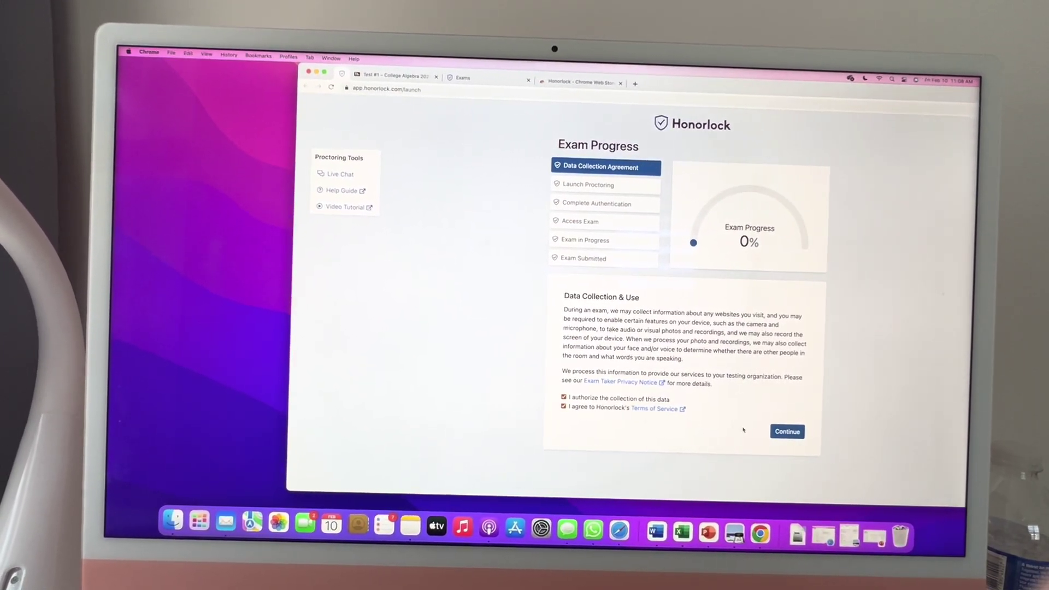
click(787, 432)
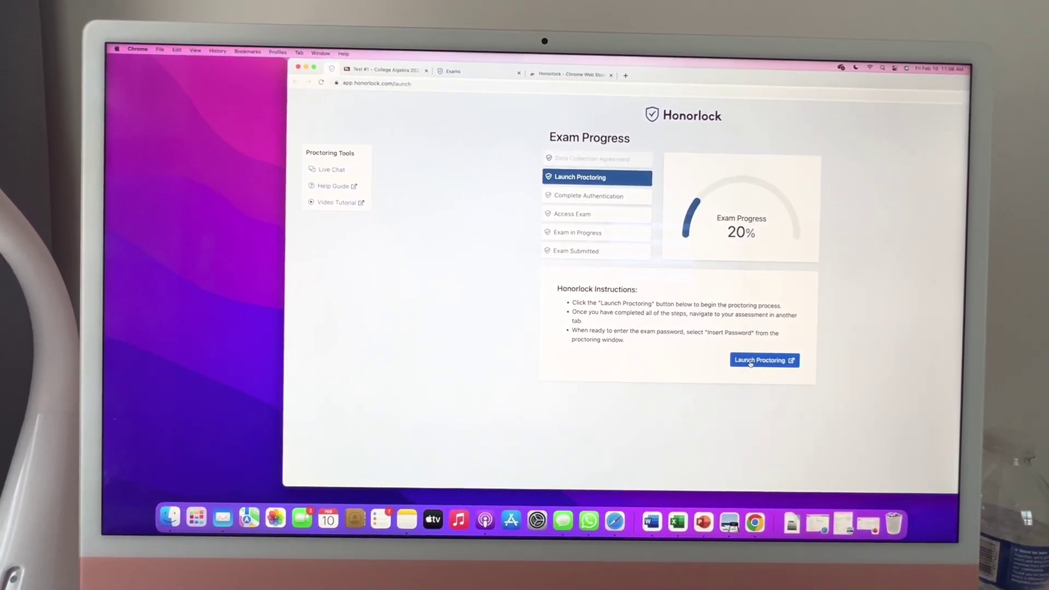
Launch proctoring and take the webcam face photo to pass authentication, reaching the Access Exam step
click(763, 360)
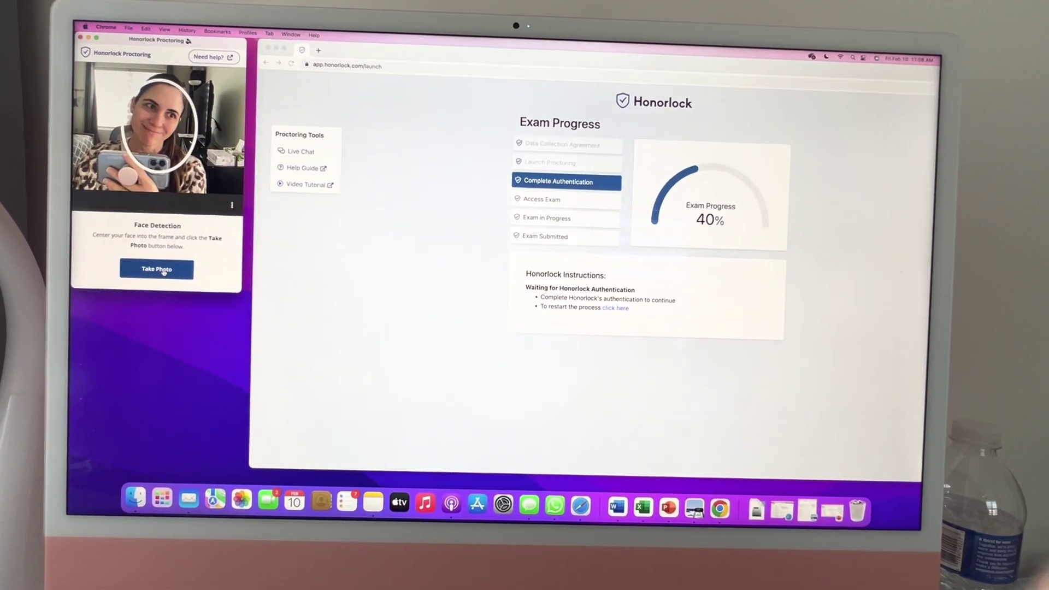
click(164, 272)
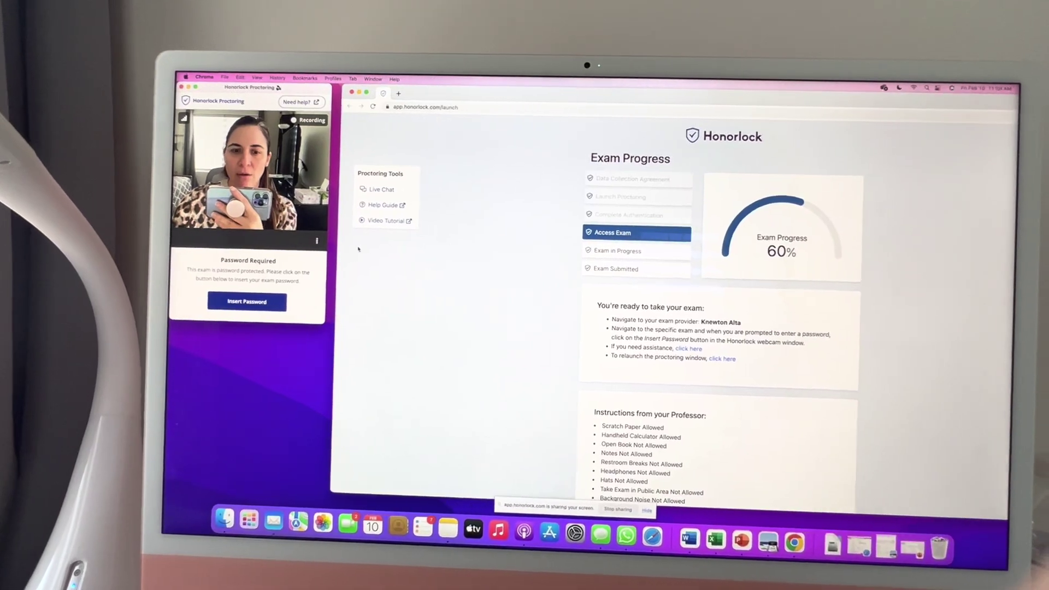
scroll(611, 317, down, 3)
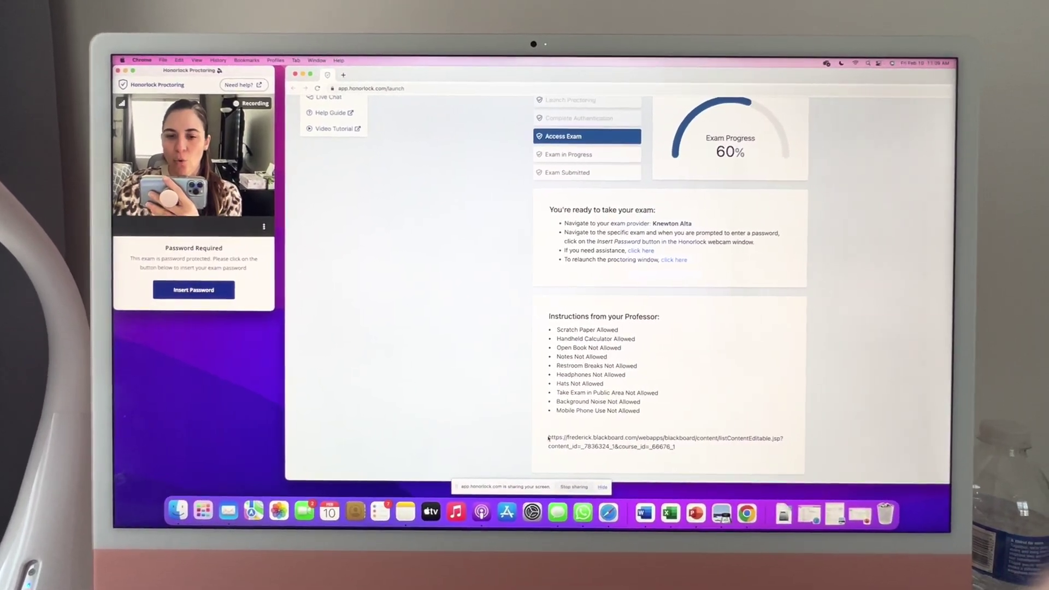
Copy the Blackboard Test #1 link from the professor's instructions and paste it into a new tab's address bar
drag(547, 440, 689, 451)
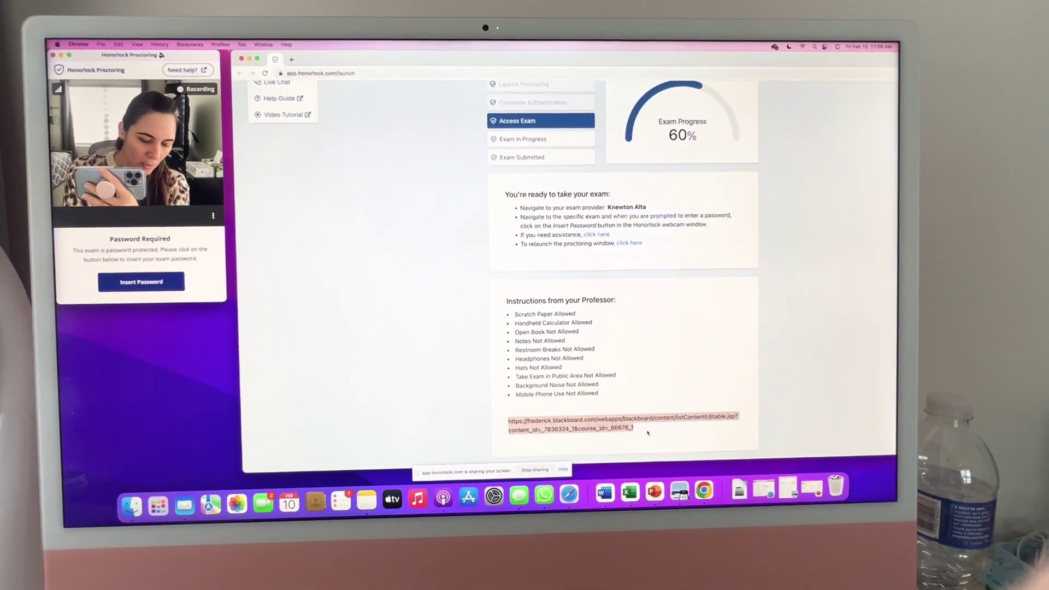
right_click(607, 429)
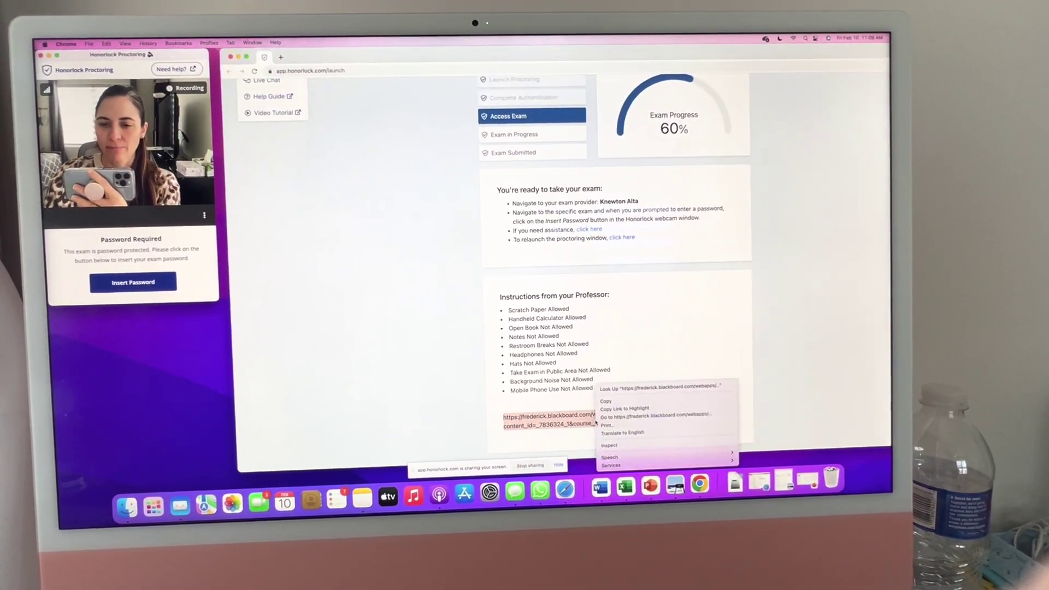
click(608, 401)
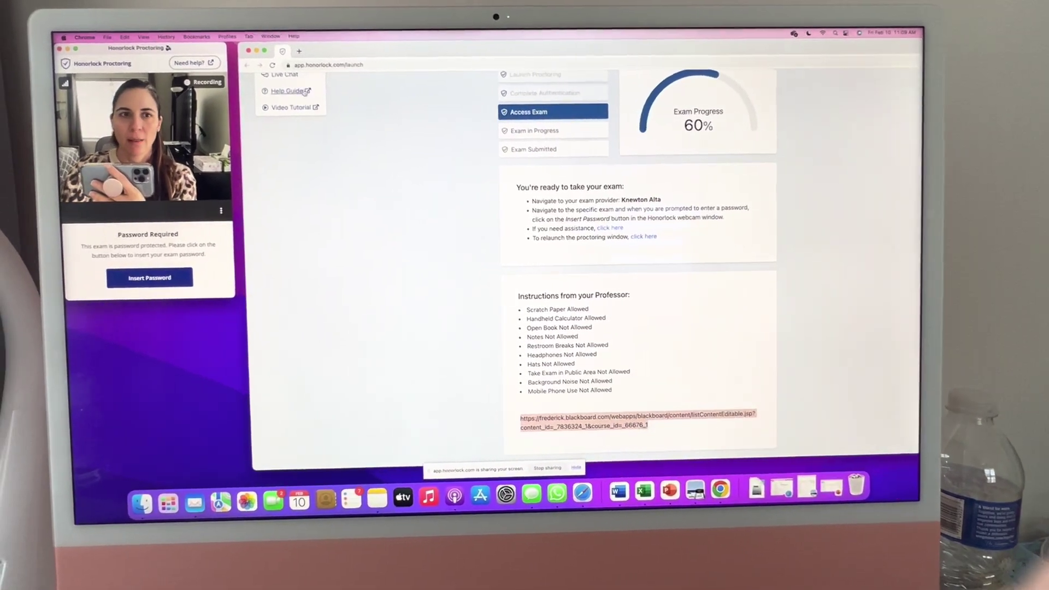
click(299, 51)
right_click(328, 65)
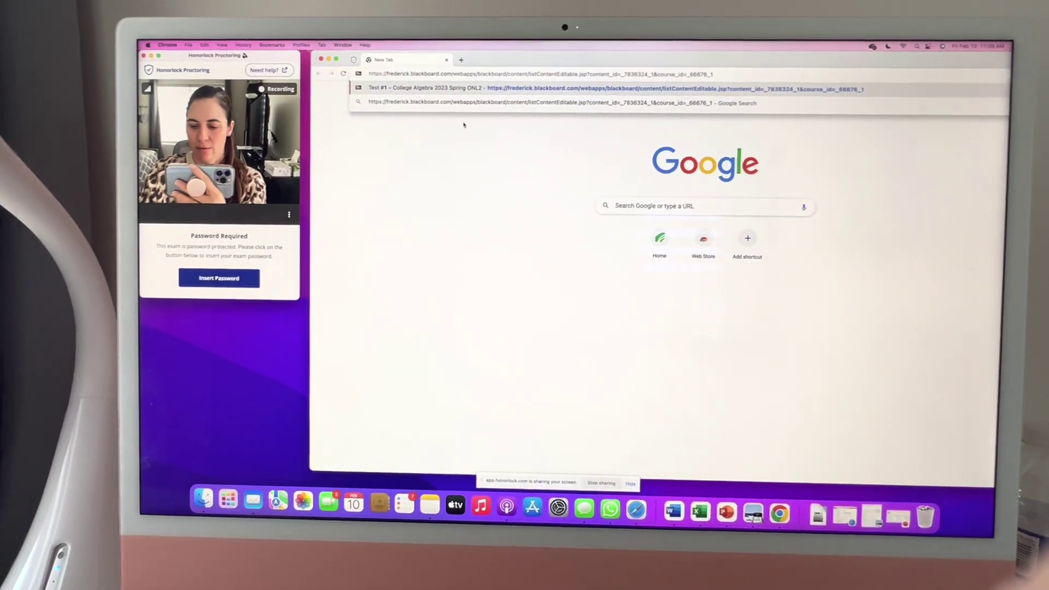
Load the pasted Blackboard address, dismiss the Before You Start notice, and launch Test #1 in Knewton Alta
key(Return)
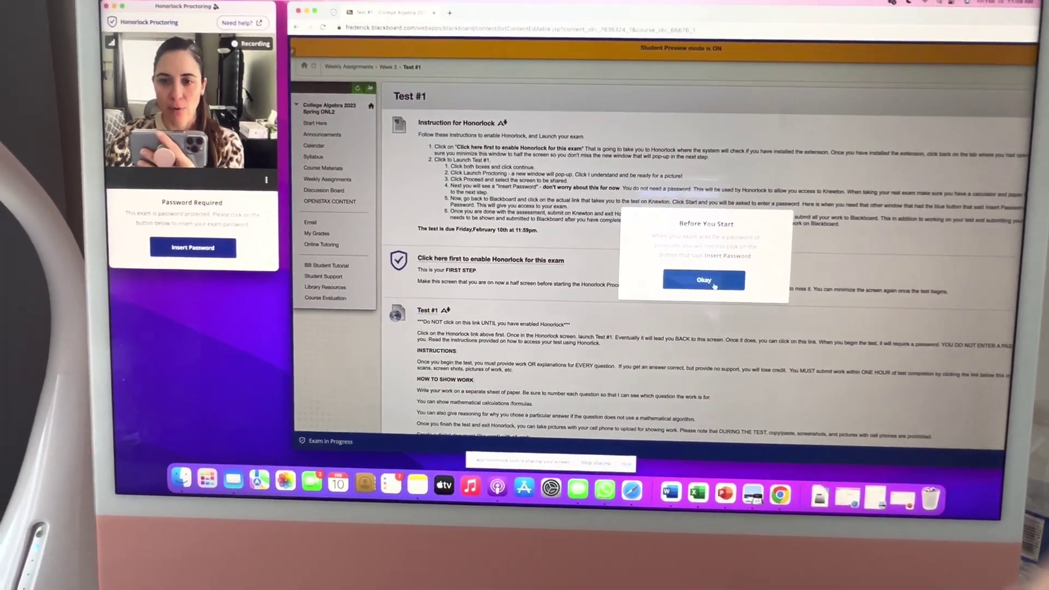
click(693, 277)
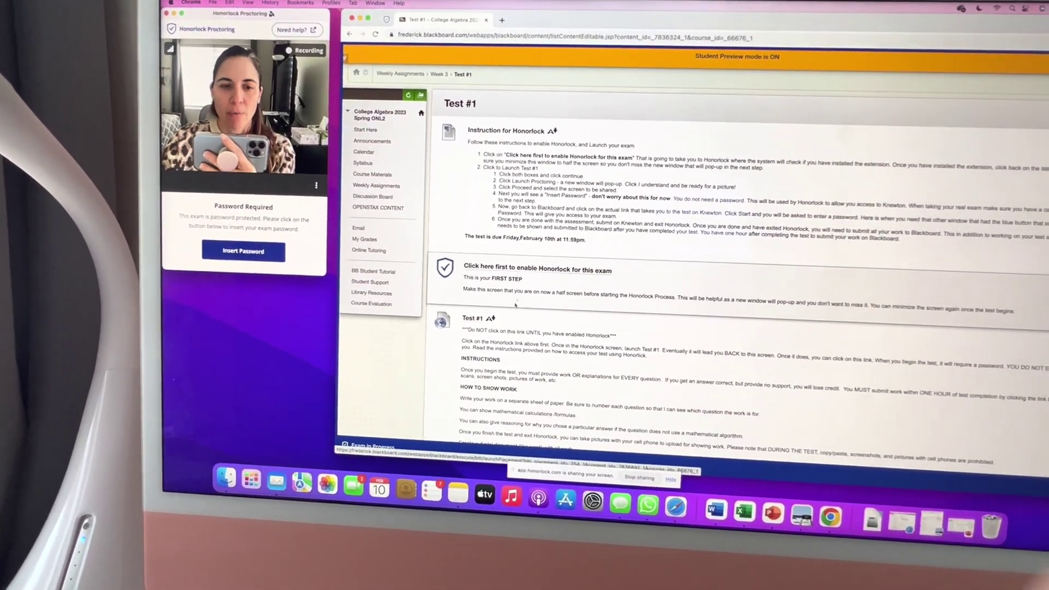
click(464, 325)
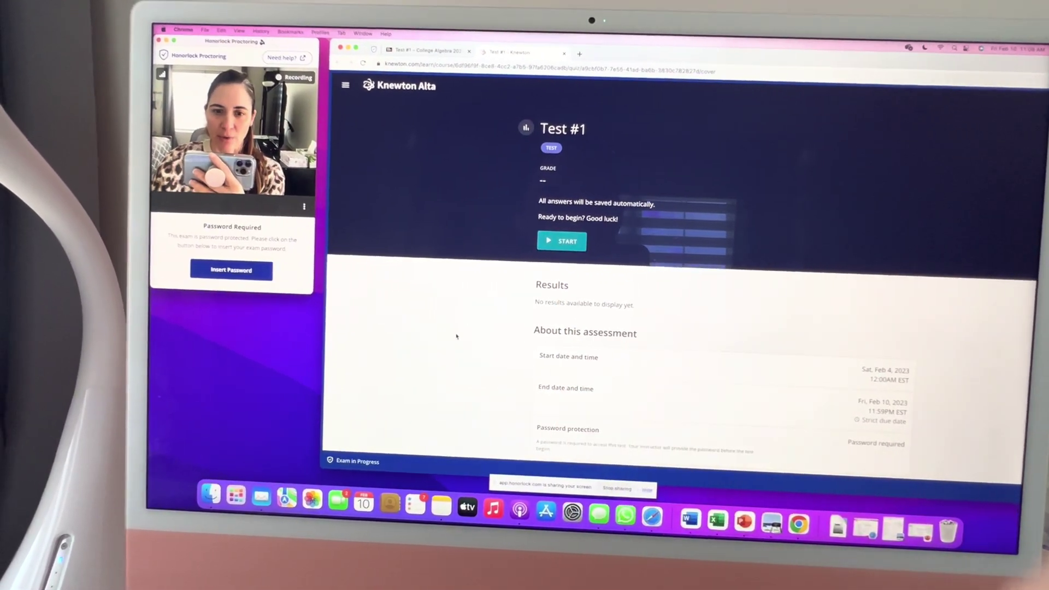
Start Test #1 and have Honorlock insert the exam password into the prompt
click(572, 228)
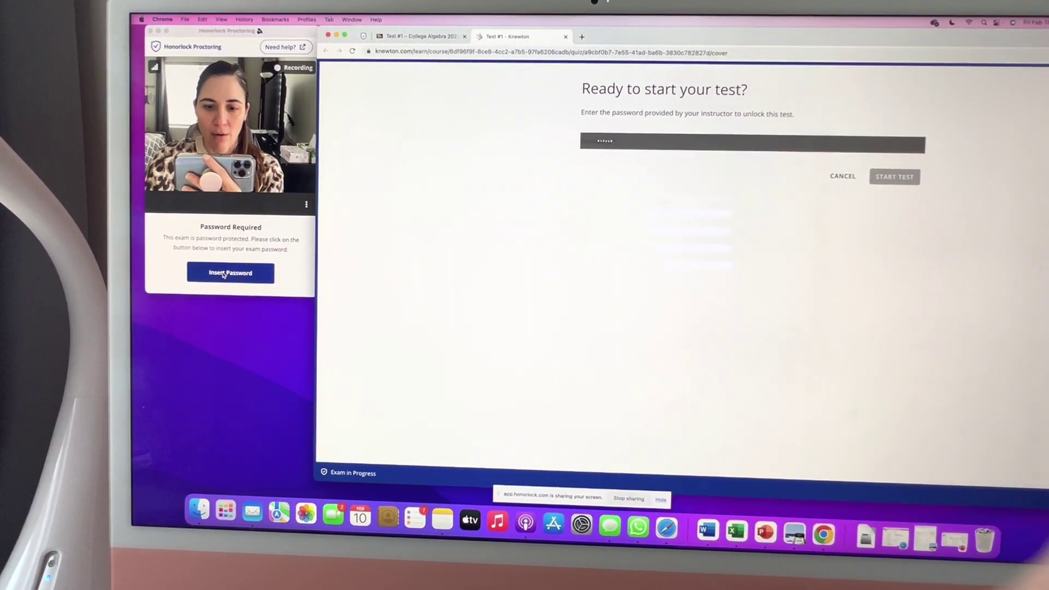
click(223, 275)
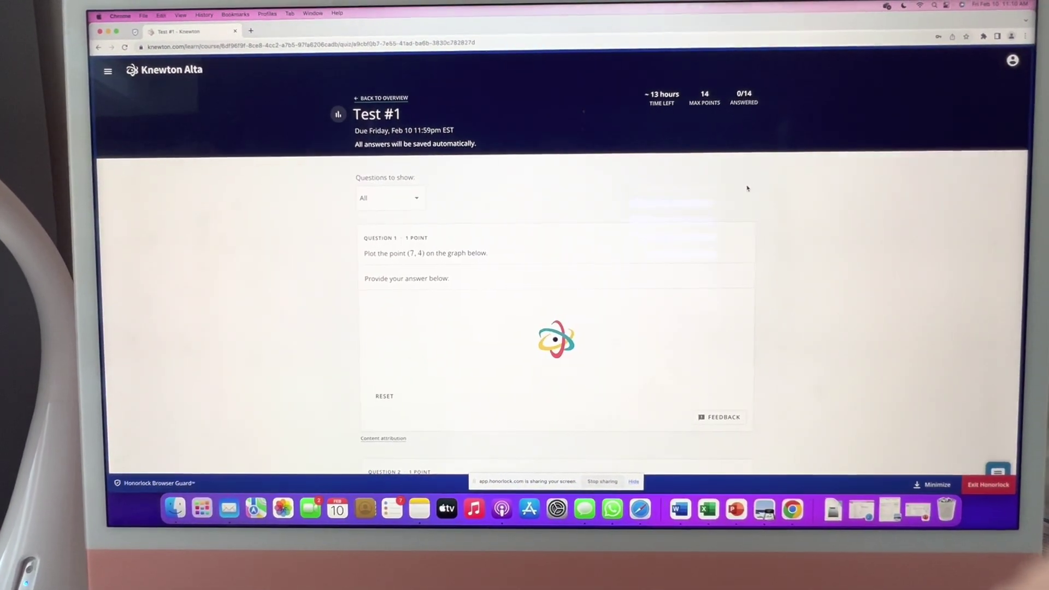
scroll(814, 190, down, 15)
scroll(813, 189, down, 15)
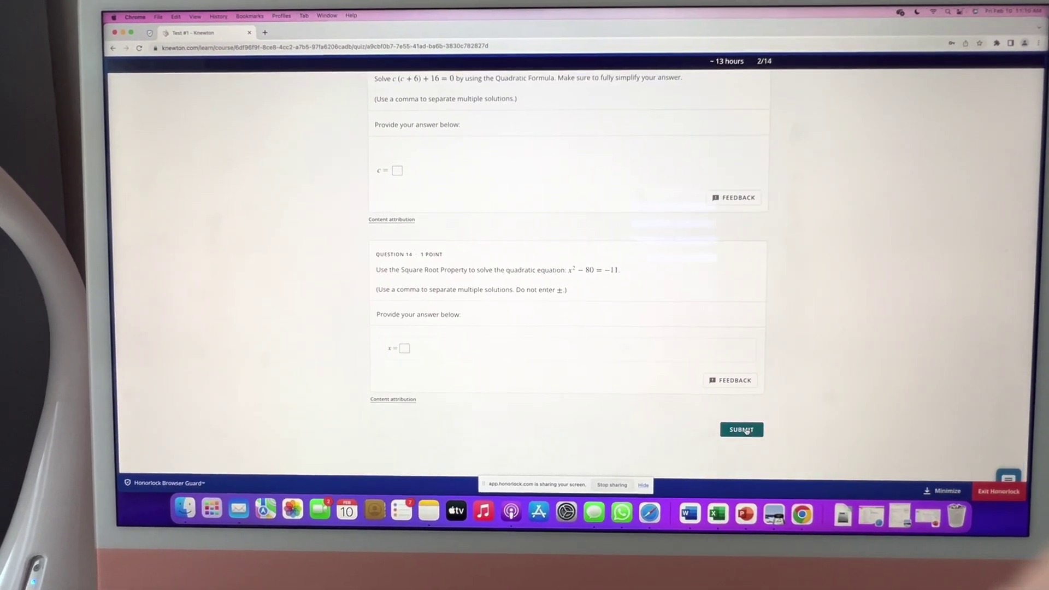
Submit Test #1, confirming Submit Anyway despite the unanswered questions
click(727, 416)
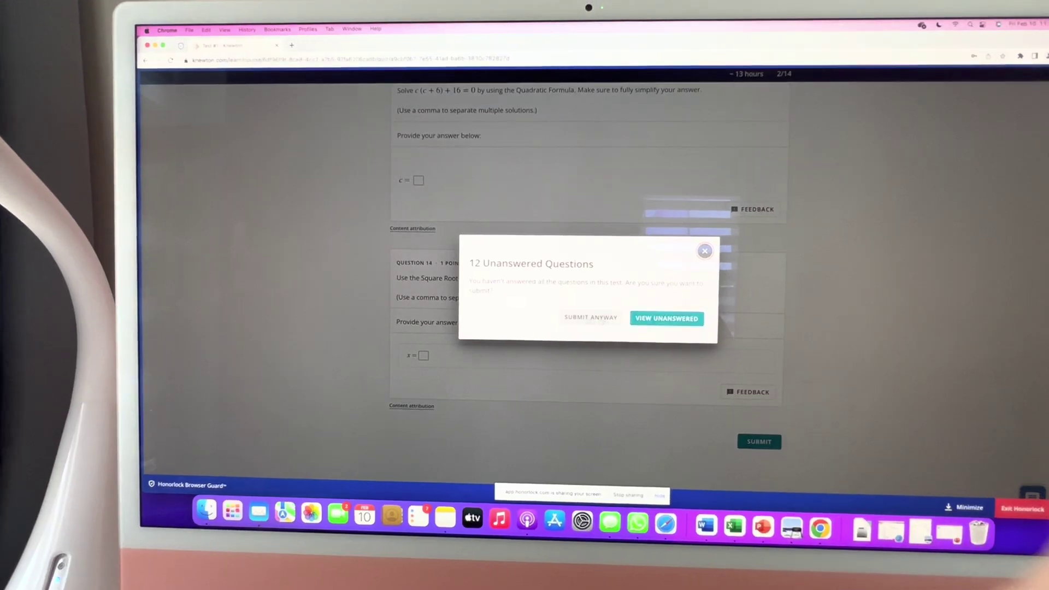
click(587, 321)
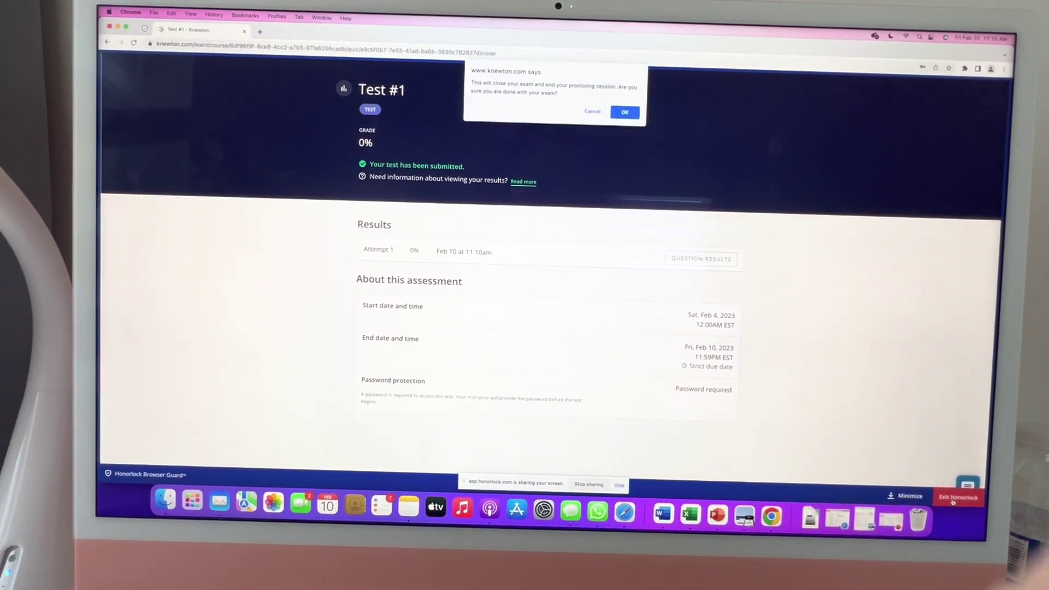
Confirm ending the proctoring session and dismiss the 'extension removed successfully' notice
key(Return)
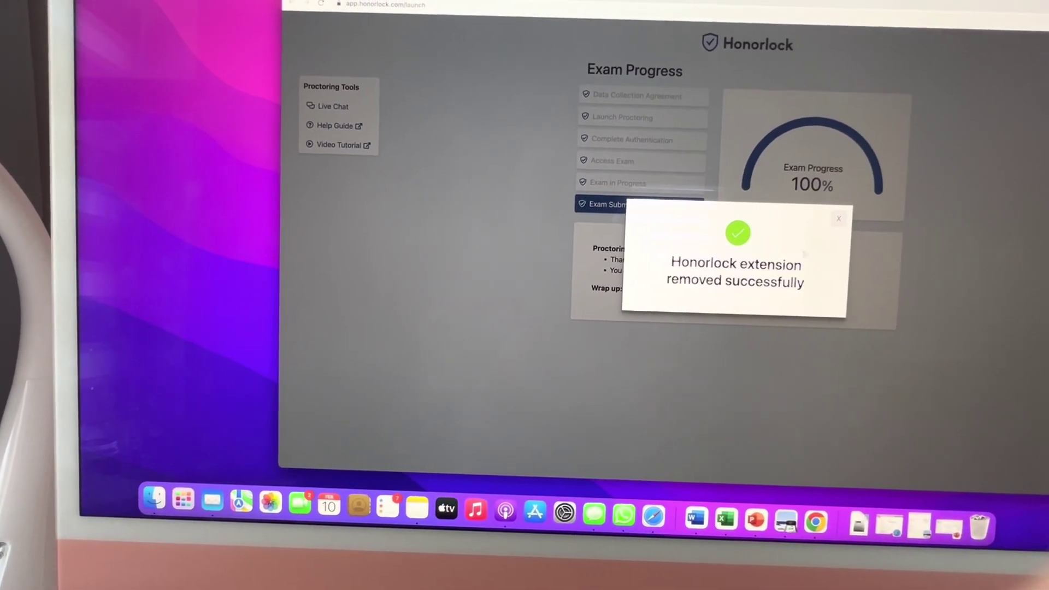
click(839, 220)
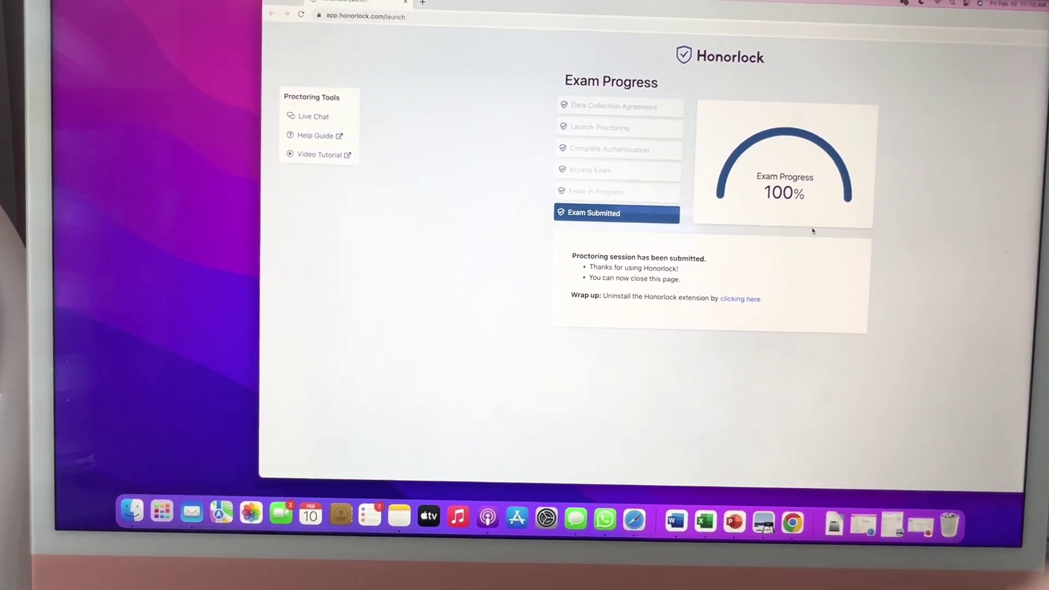